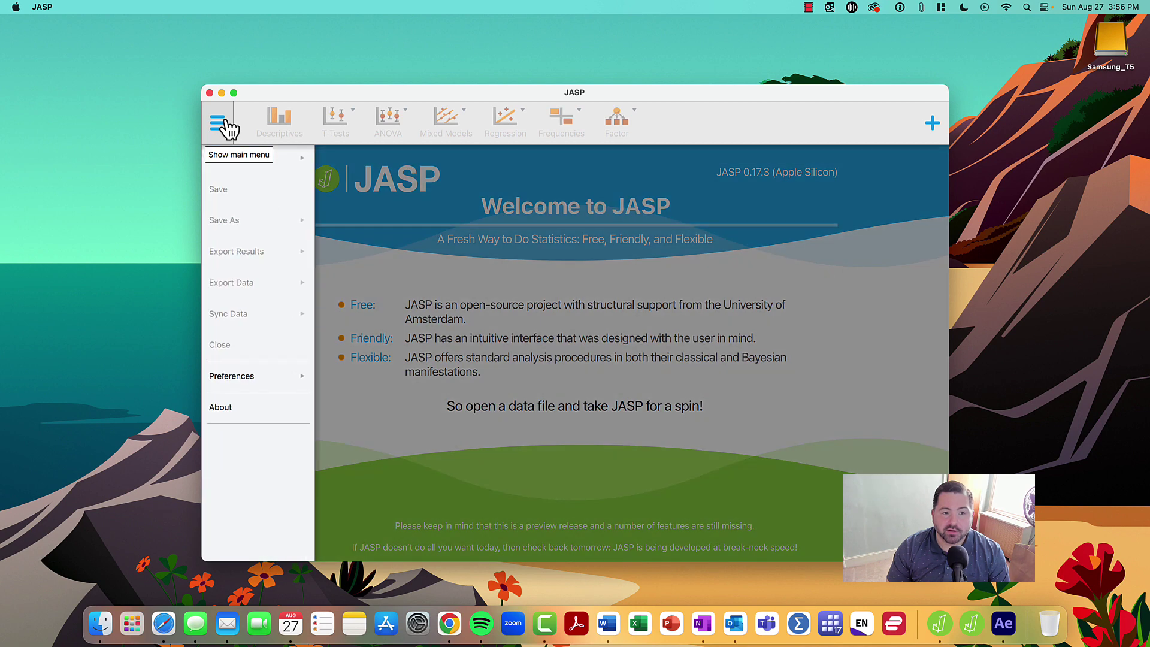
Open the Facebook Friends example JASP file from the ANOVA category of the Data Library
{"action": "left_click", "coordinate": [264, 160]}
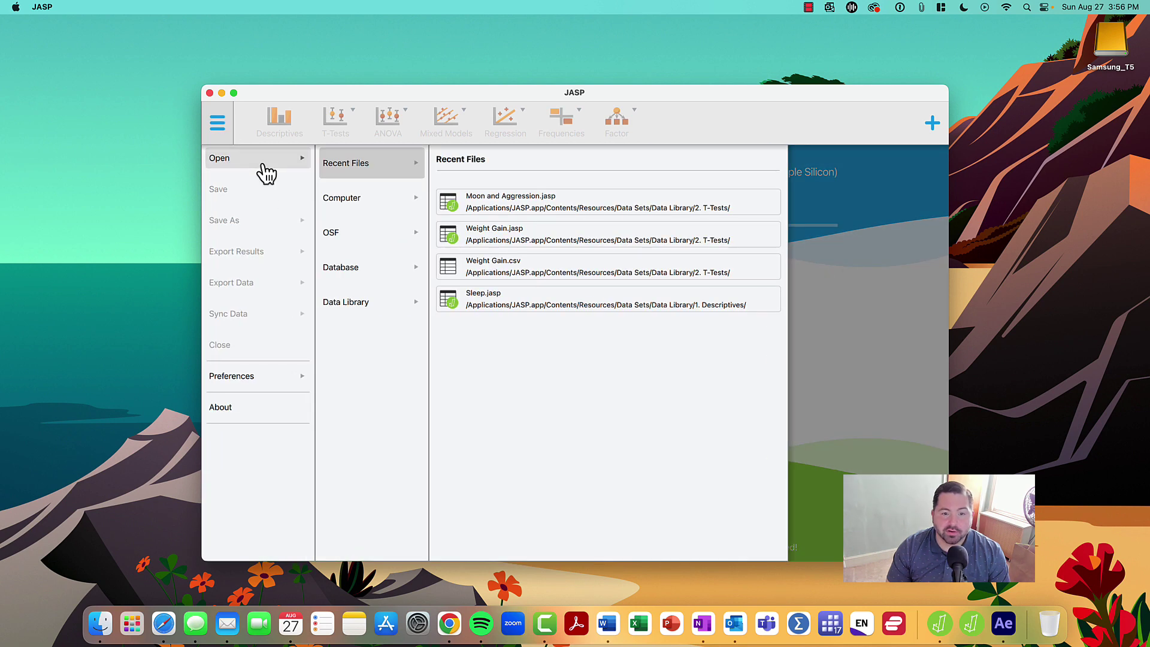
{"action": "left_click", "coordinate": [359, 314]}
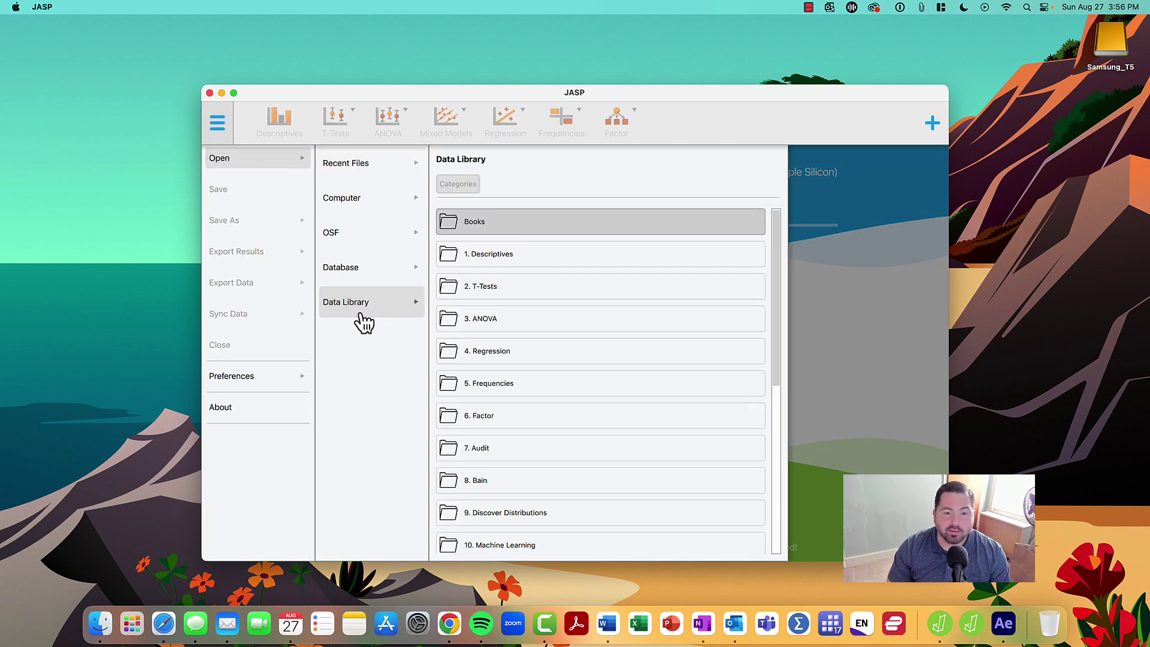
{"action": "left_click", "coordinate": [465, 323]}
{"action": "scroll", "coordinate": [531, 311], "scroll_direction": "down", "scroll_amount": 3}
{"action": "scroll", "coordinate": [546, 329], "scroll_direction": "down", "scroll_amount": 10}
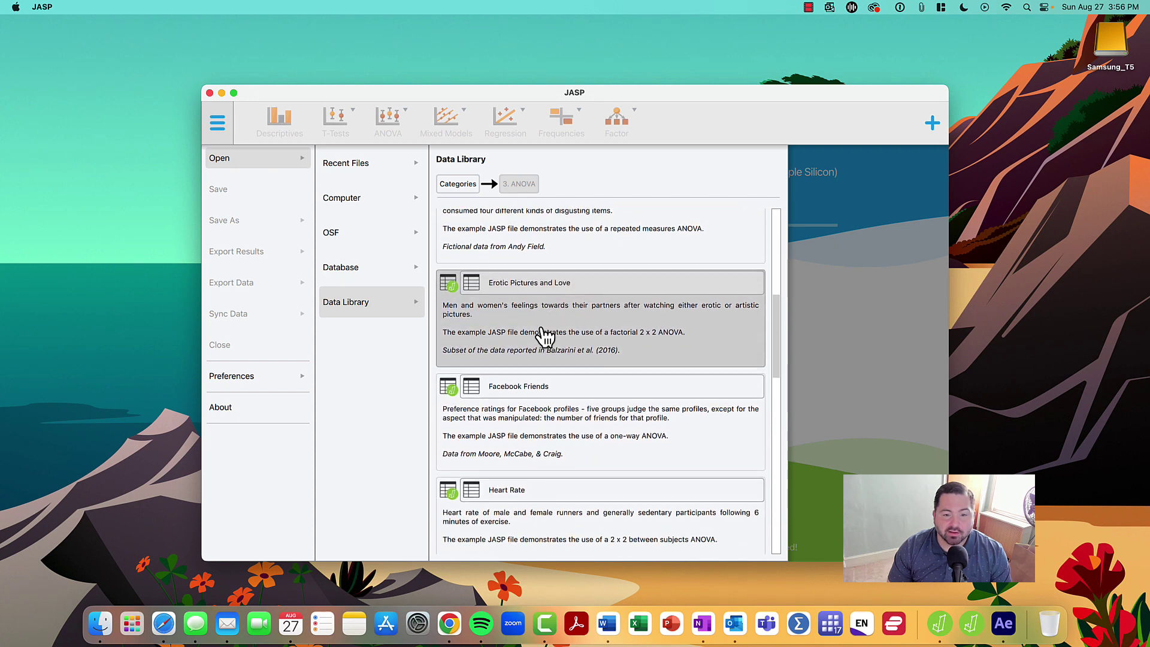
{"action": "scroll", "coordinate": [556, 258], "scroll_direction": "up", "scroll_amount": 4}
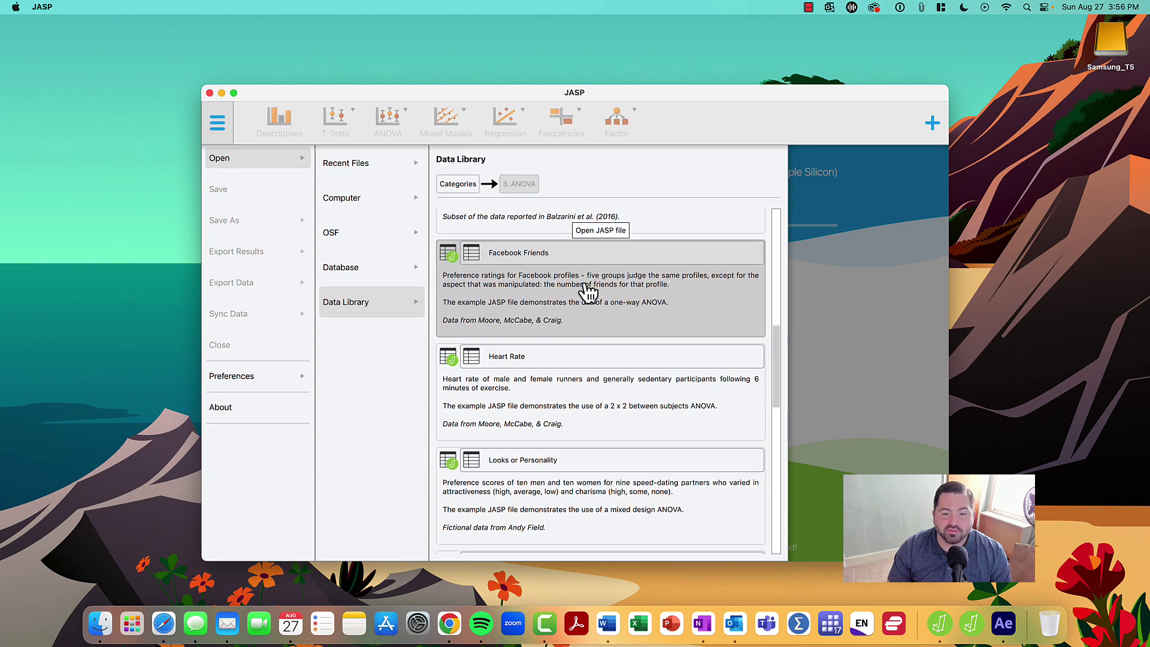
{"action": "left_click", "coordinate": [546, 311]}
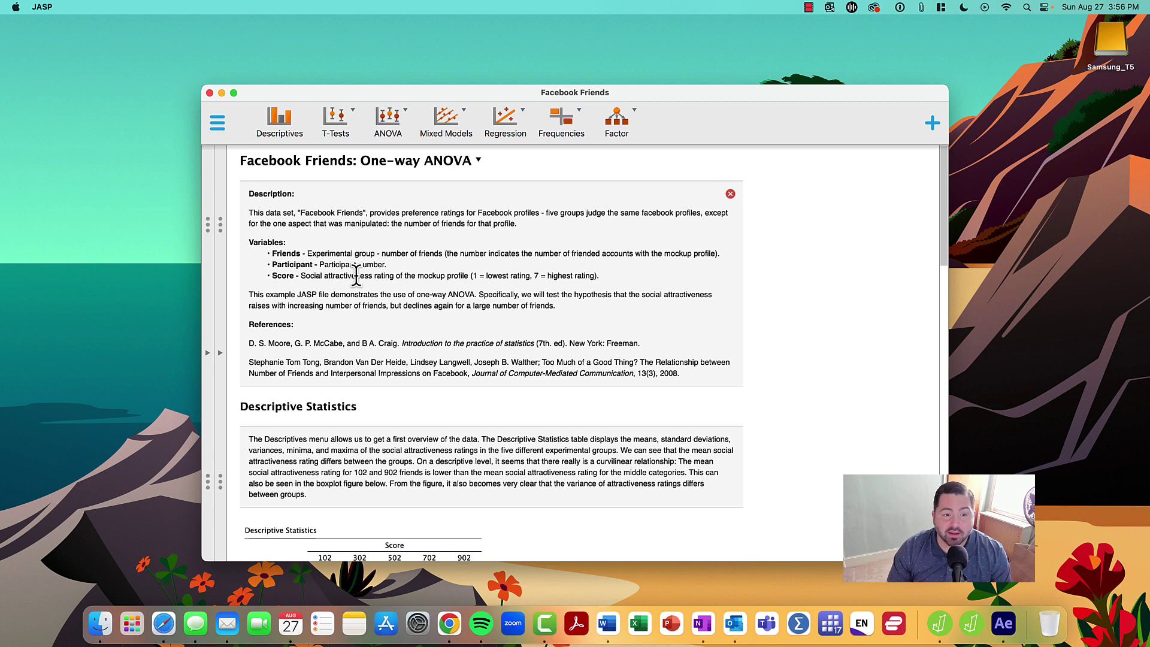
Read the data set's description of the Friends and Score variables, highlighting the explanatory text for each
{"action": "left_click", "coordinate": [281, 268]}
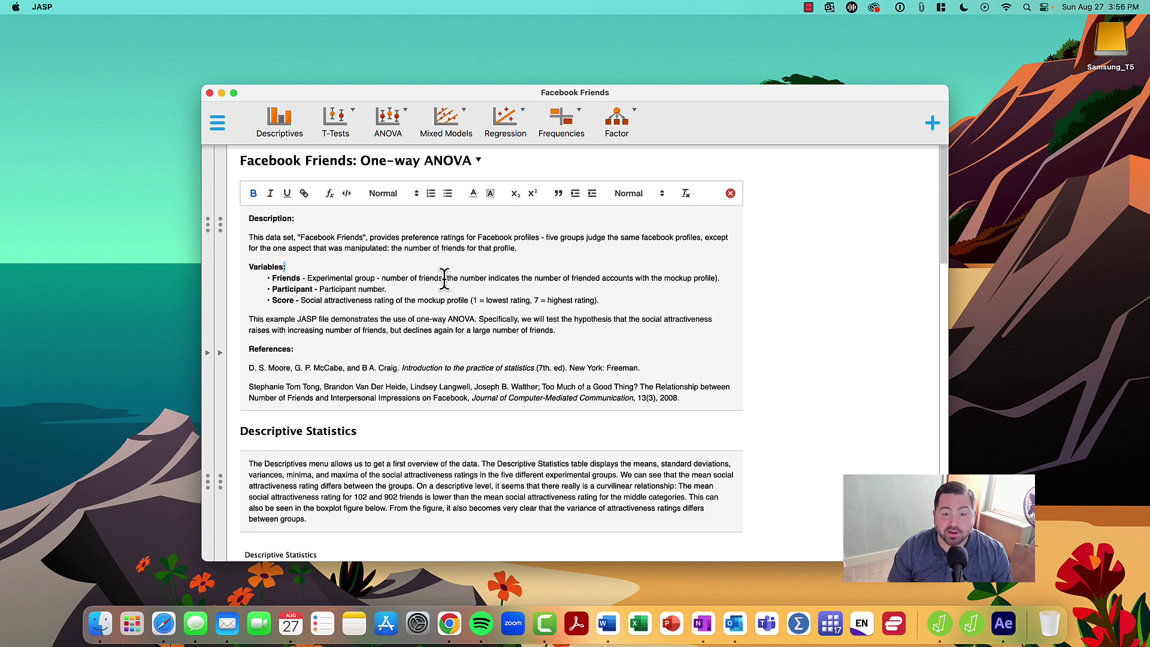
{"action": "left_click_drag", "start_coordinate": [461, 277], "coordinate": [718, 277]}
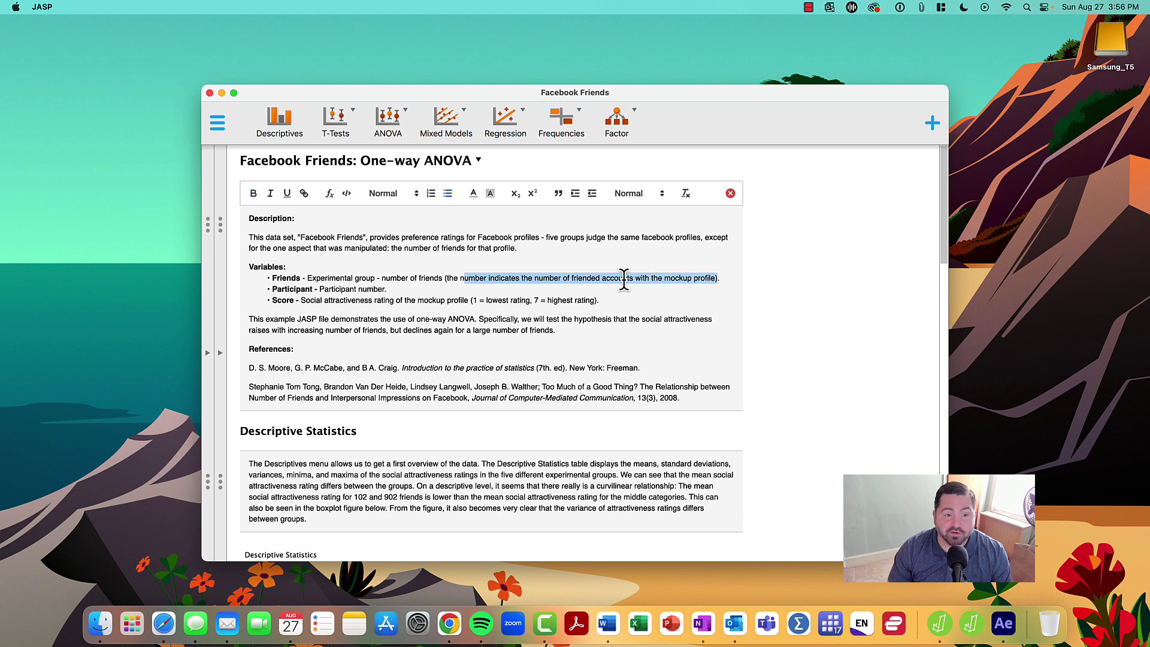
{"action": "left_click", "coordinate": [293, 313]}
{"action": "left_click_drag", "start_coordinate": [282, 301], "coordinate": [514, 302]}
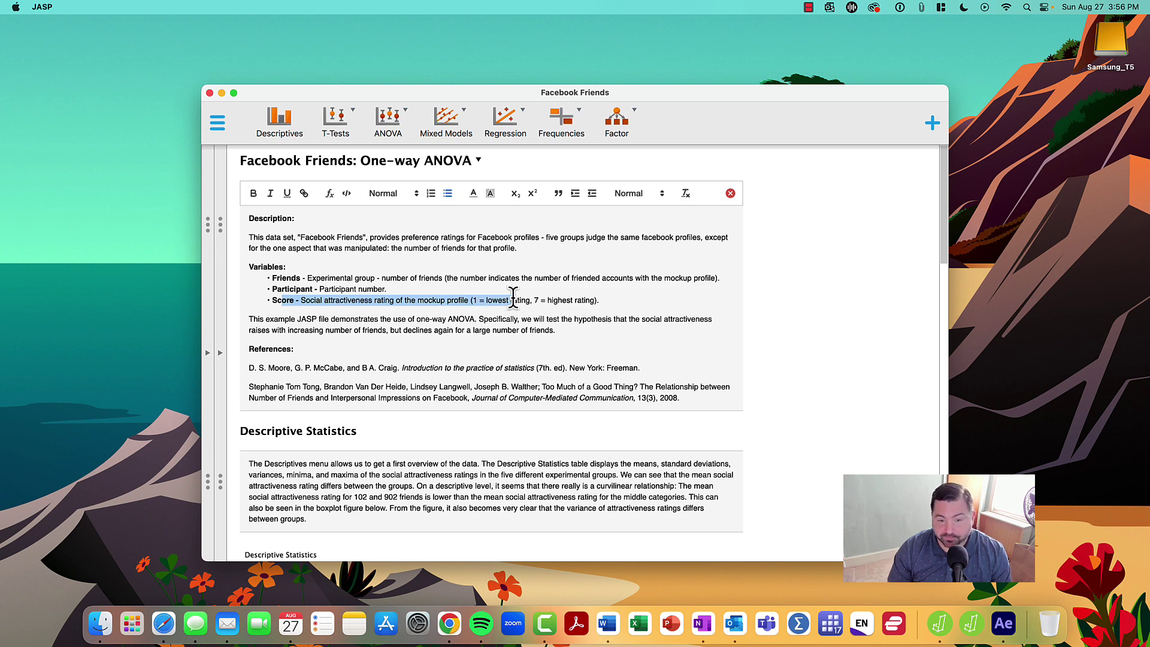
{"action": "left_click", "coordinate": [606, 291]}
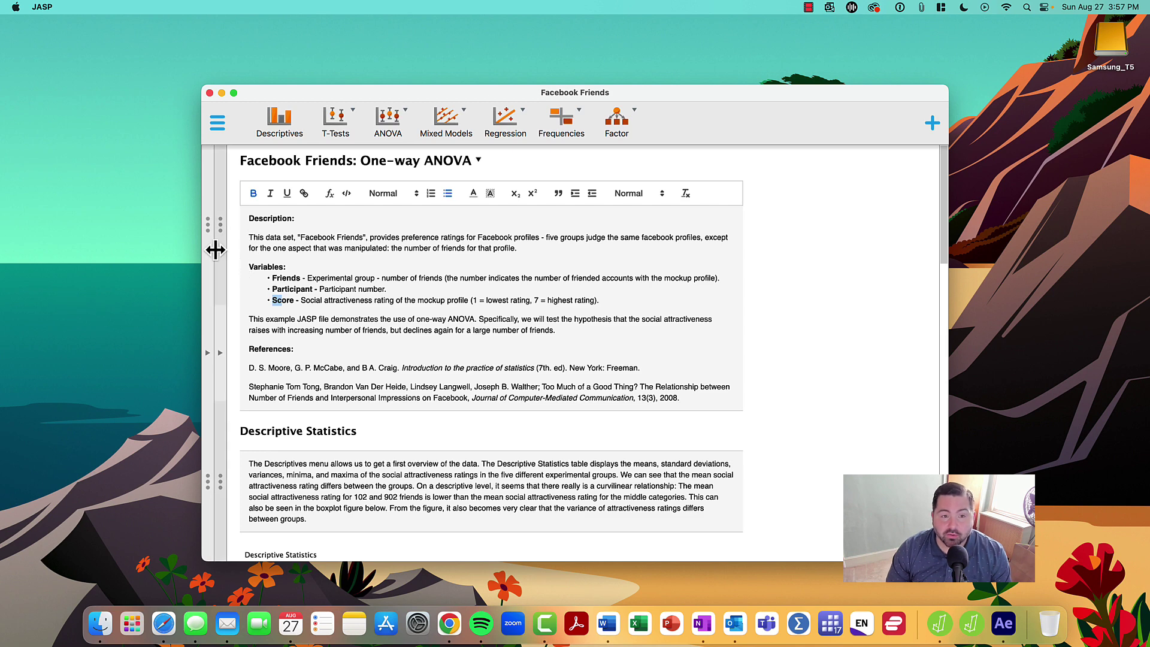
Add a classical ANOVA with Score as the dependent variable and Friends as the fixed factor
{"action": "left_click", "coordinate": [402, 138]}
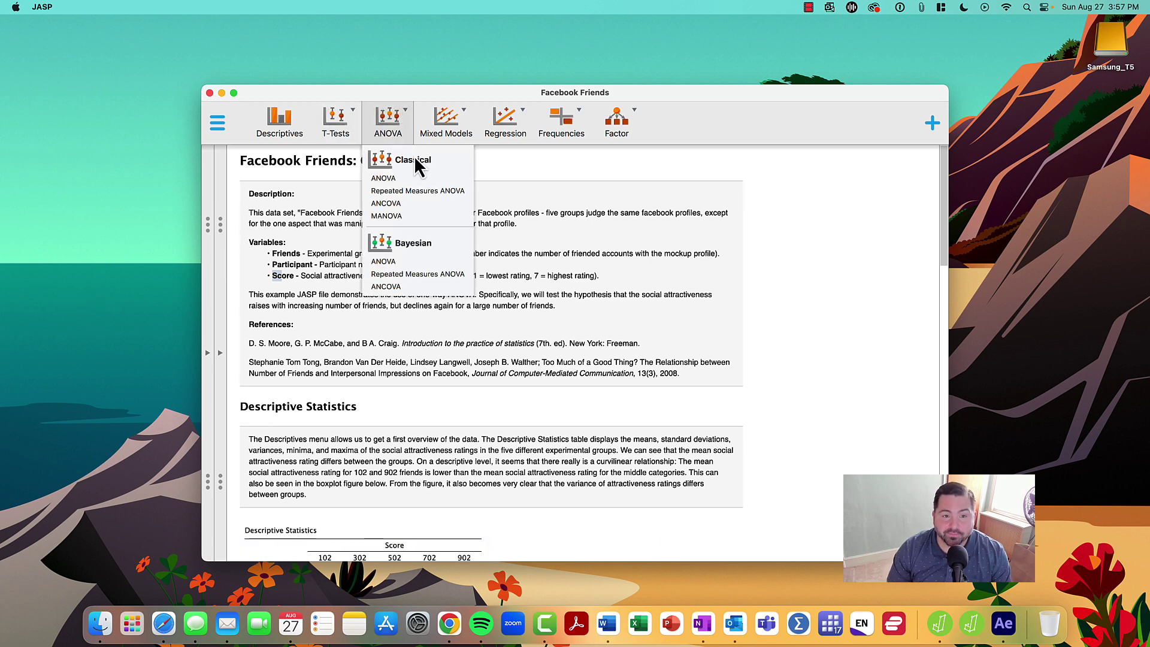
{"action": "left_click", "coordinate": [400, 180]}
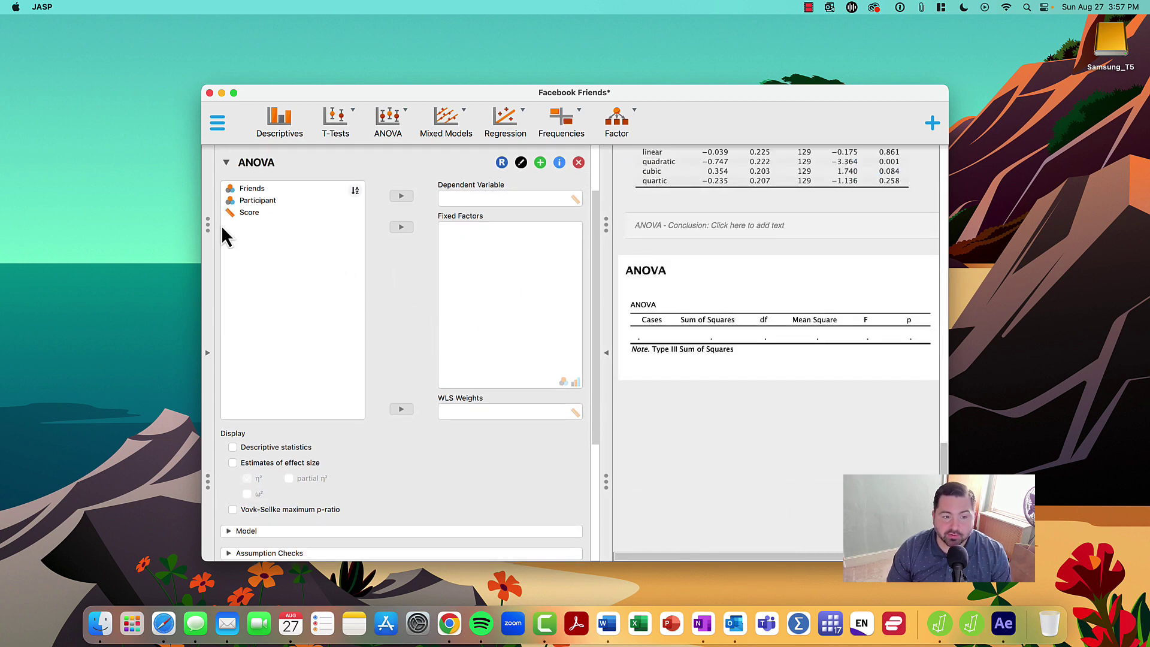
{"action": "left_click", "coordinate": [247, 213]}
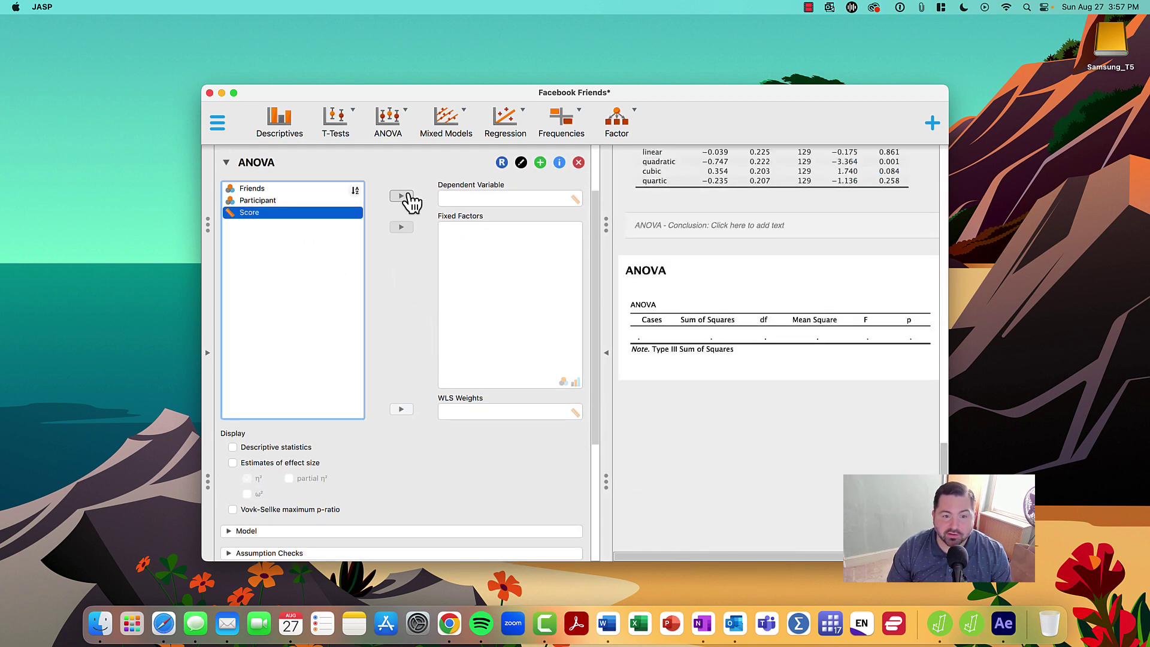
{"action": "left_click", "coordinate": [408, 194]}
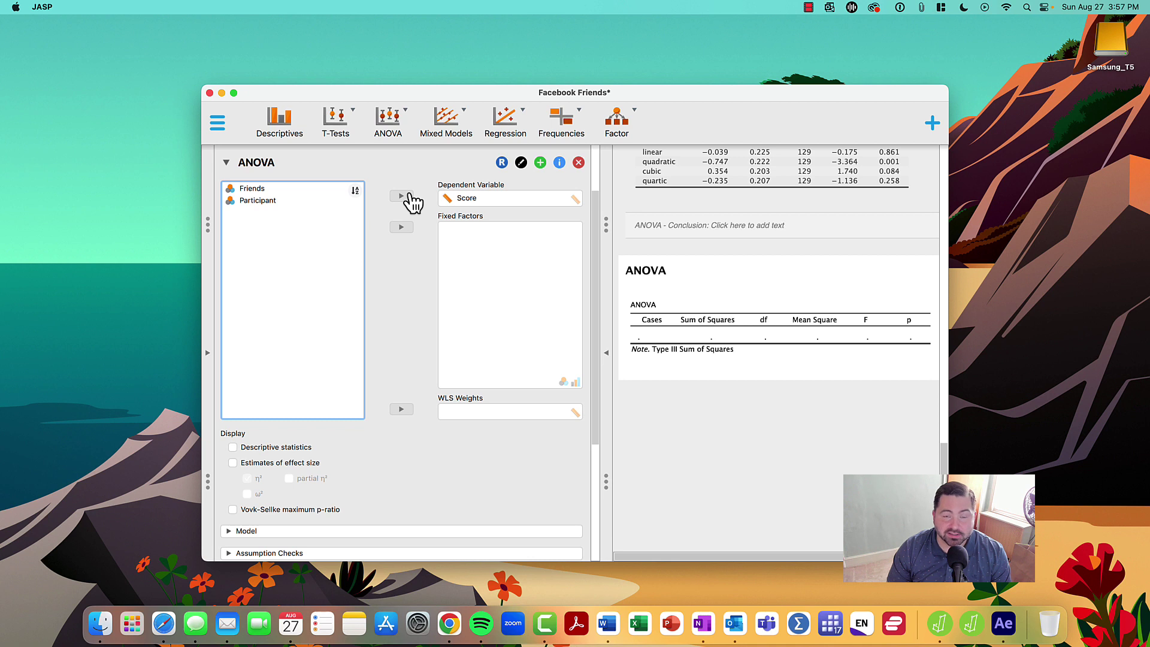
{"action": "left_click", "coordinate": [254, 189]}
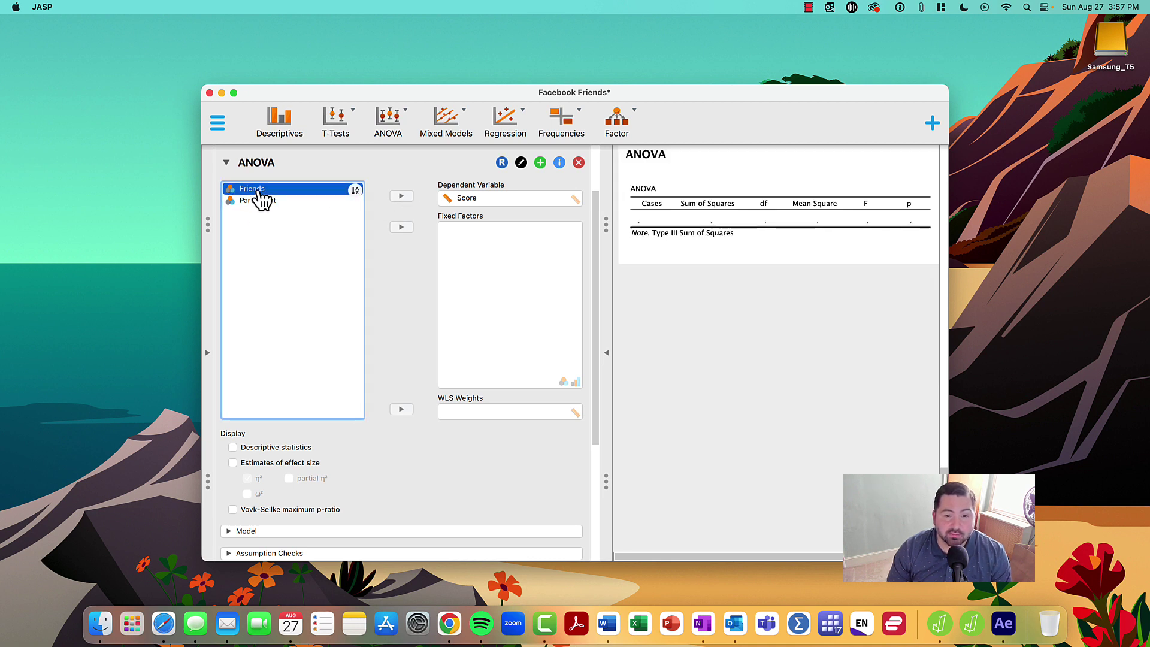
{"action": "left_click", "coordinate": [403, 231]}
Include descriptive statistics and the homogeneity tests assumption check in the new ANOVA
{"action": "scroll", "coordinate": [324, 407], "scroll_direction": "down", "scroll_amount": 5}
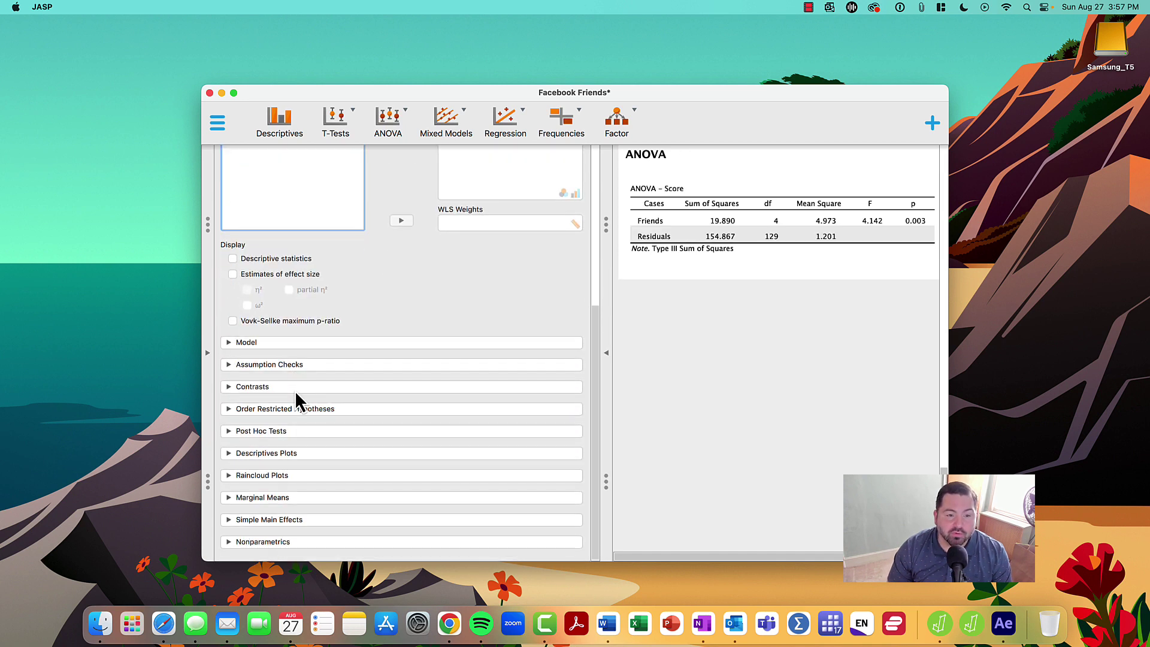
{"action": "left_click", "coordinate": [298, 259]}
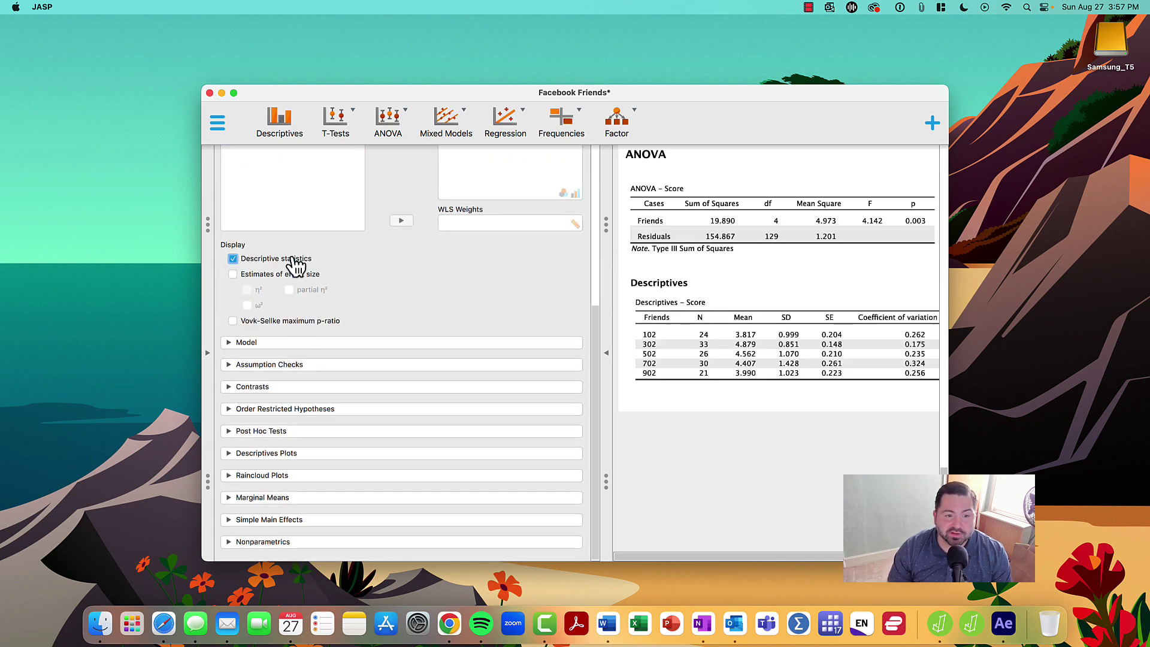
{"action": "left_click", "coordinate": [229, 367]}
{"action": "scroll", "coordinate": [234, 372], "scroll_direction": "down", "scroll_amount": 2}
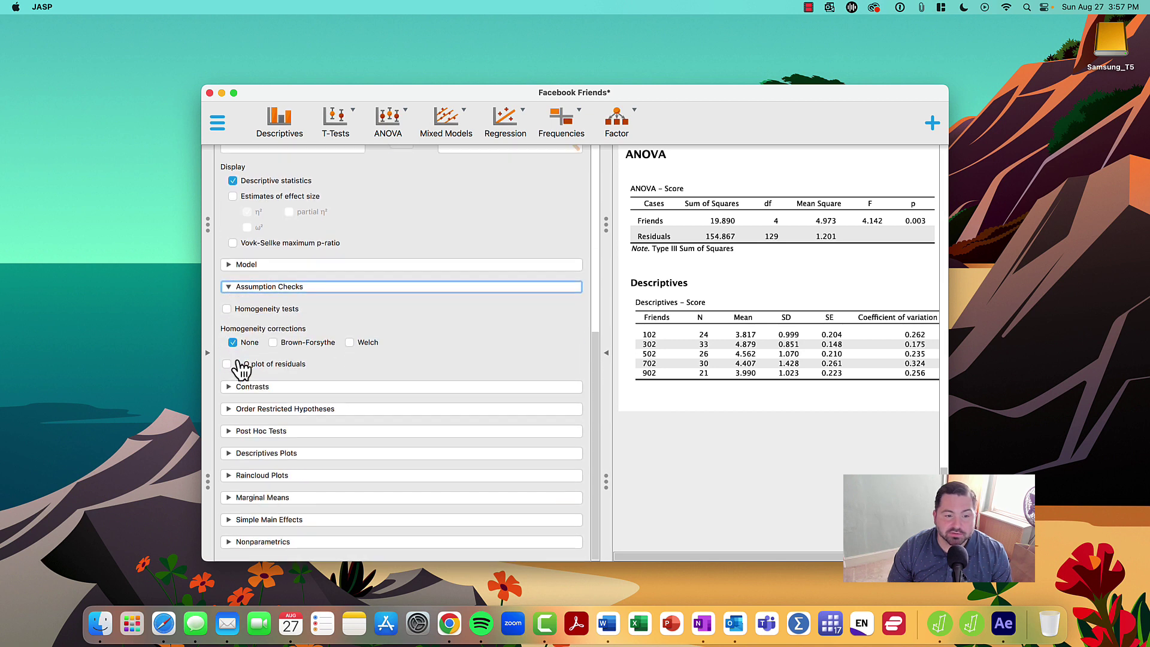
{"action": "left_click", "coordinate": [266, 311]}
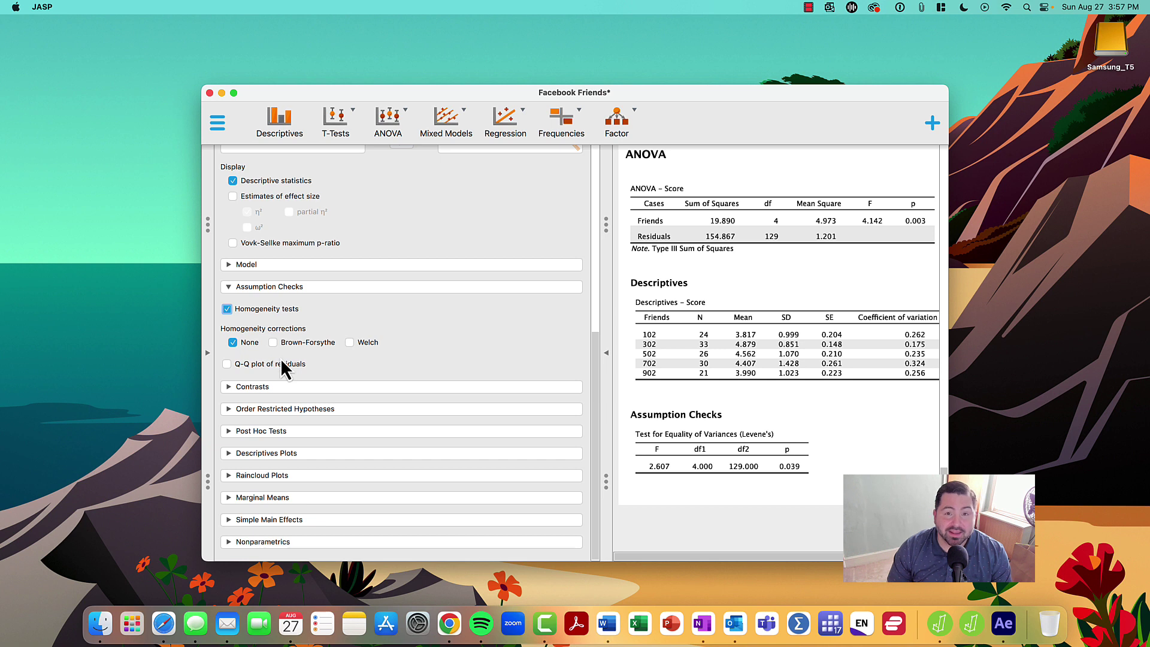
Add standard post hoc tests for Friends, using the Bonferroni correction instead of Tukey
{"action": "left_click", "coordinate": [235, 433]}
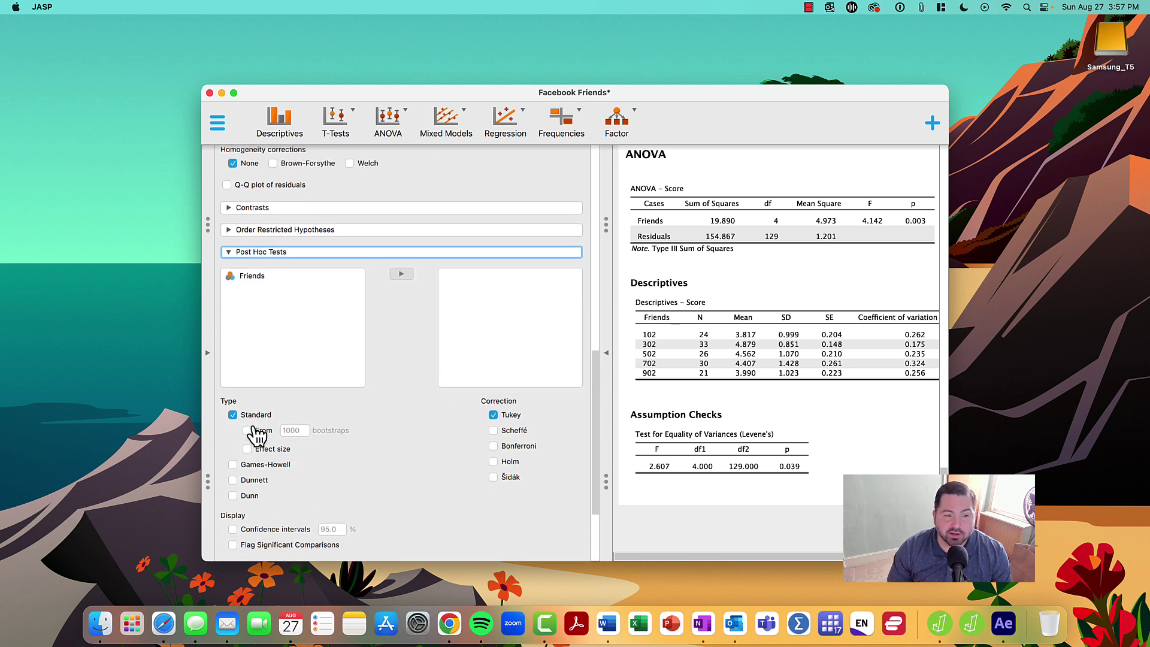
{"action": "left_click", "coordinate": [268, 296]}
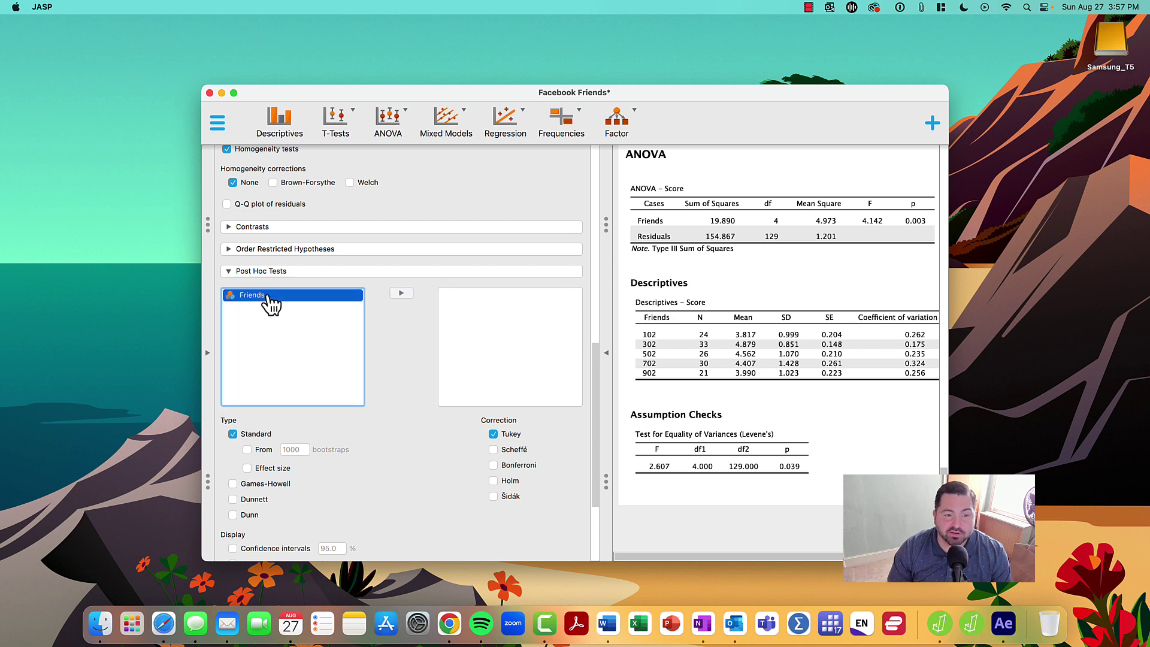
{"action": "left_click", "coordinate": [402, 293]}
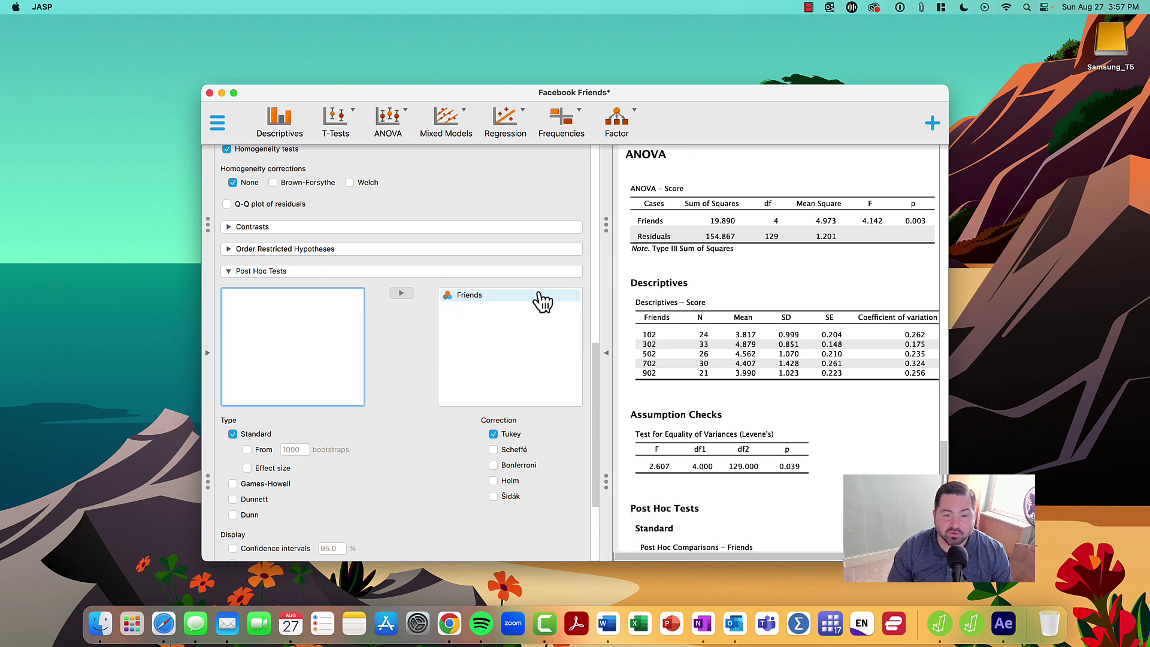
{"action": "scroll", "coordinate": [506, 440], "scroll_direction": "down", "scroll_amount": 2}
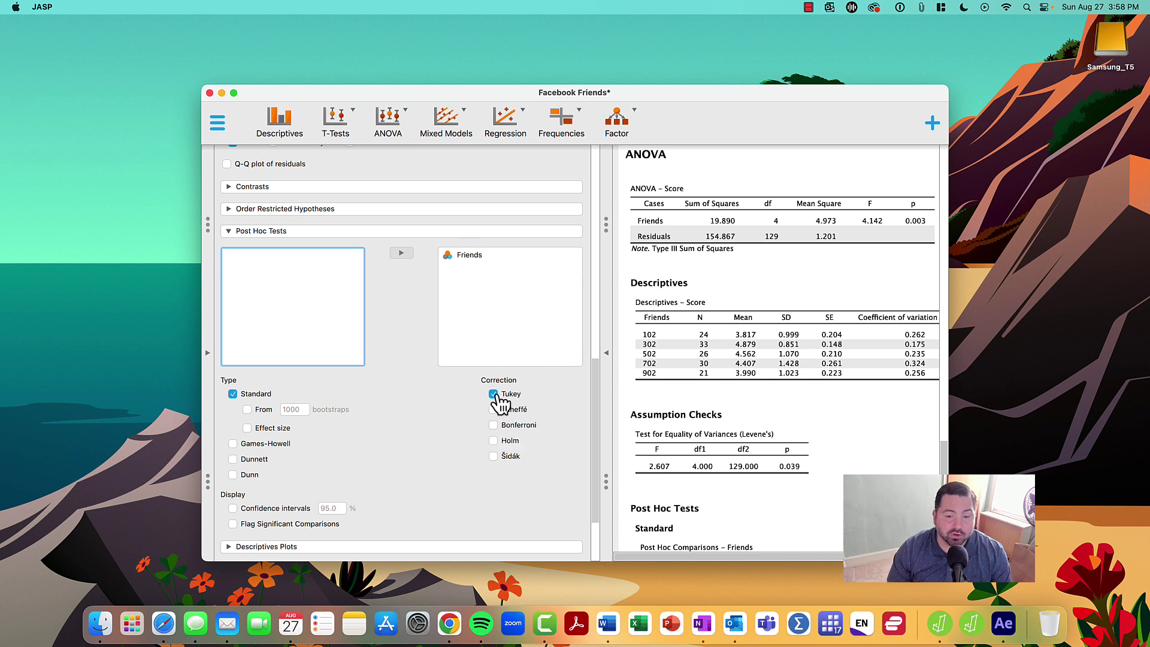
{"action": "left_click", "coordinate": [493, 395]}
{"action": "left_click", "coordinate": [495, 426]}
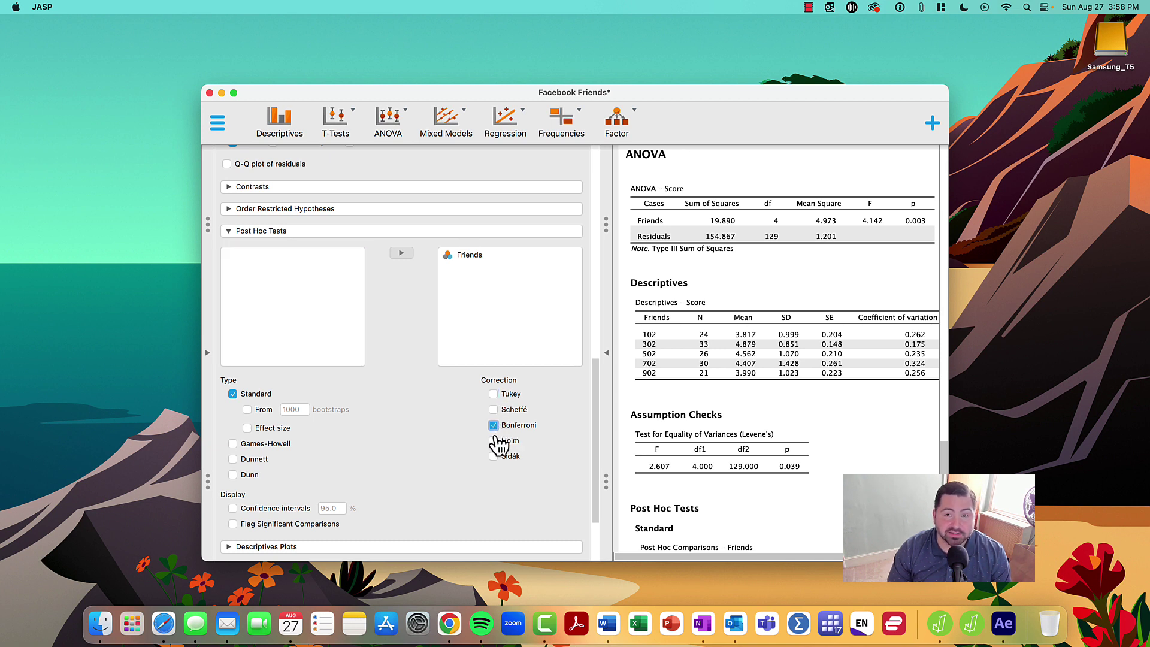
Collapse the analysis options and examine the ANOVA, descriptives, Levene's test and post hoc comparison tables in the results
{"action": "scroll", "coordinate": [495, 448], "scroll_direction": "down", "scroll_amount": 5}
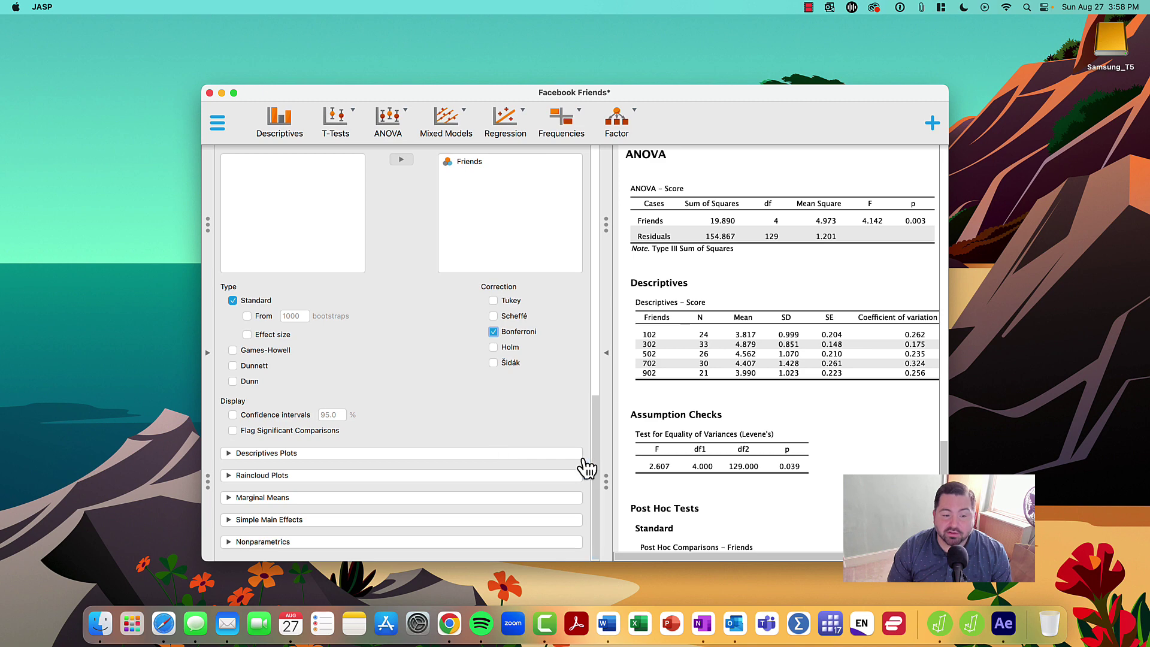
{"action": "left_click", "coordinate": [607, 353]}
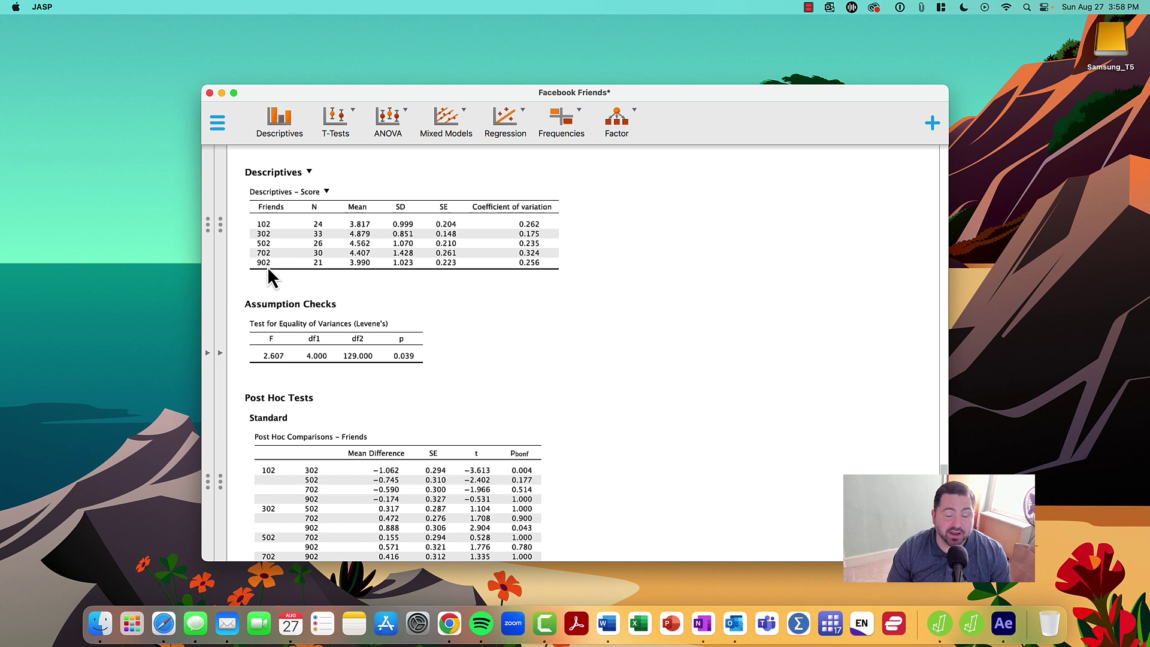
{"action": "scroll", "coordinate": [267, 267], "scroll_direction": "up", "scroll_amount": 2}
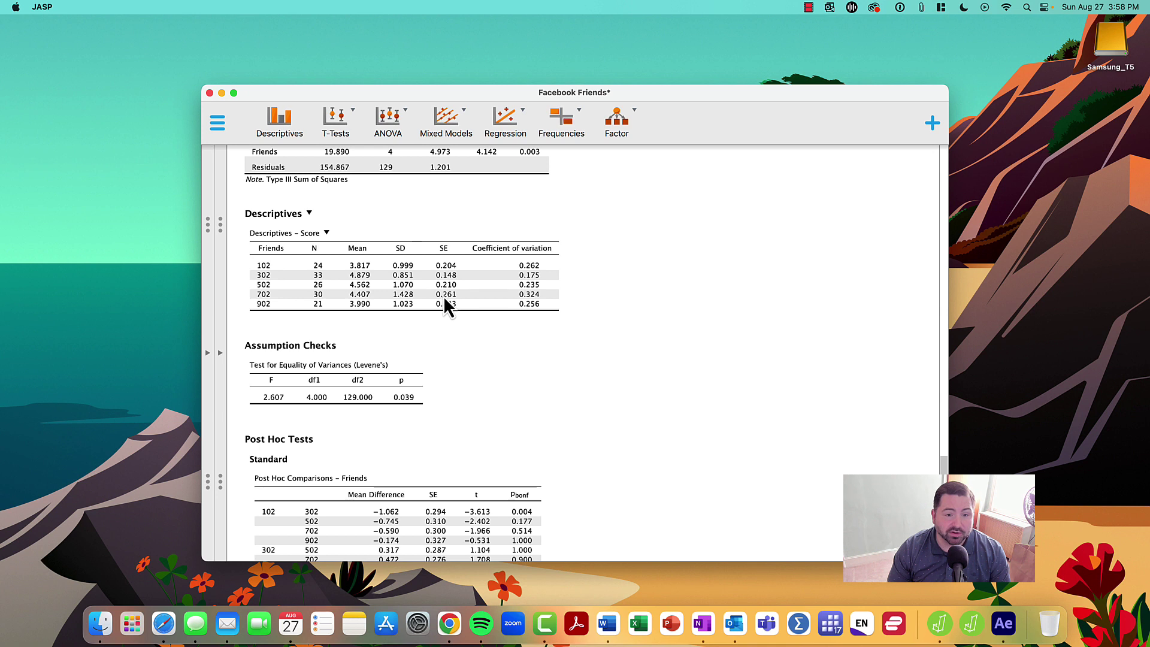
{"action": "scroll", "coordinate": [445, 303], "scroll_direction": "down", "scroll_amount": 1}
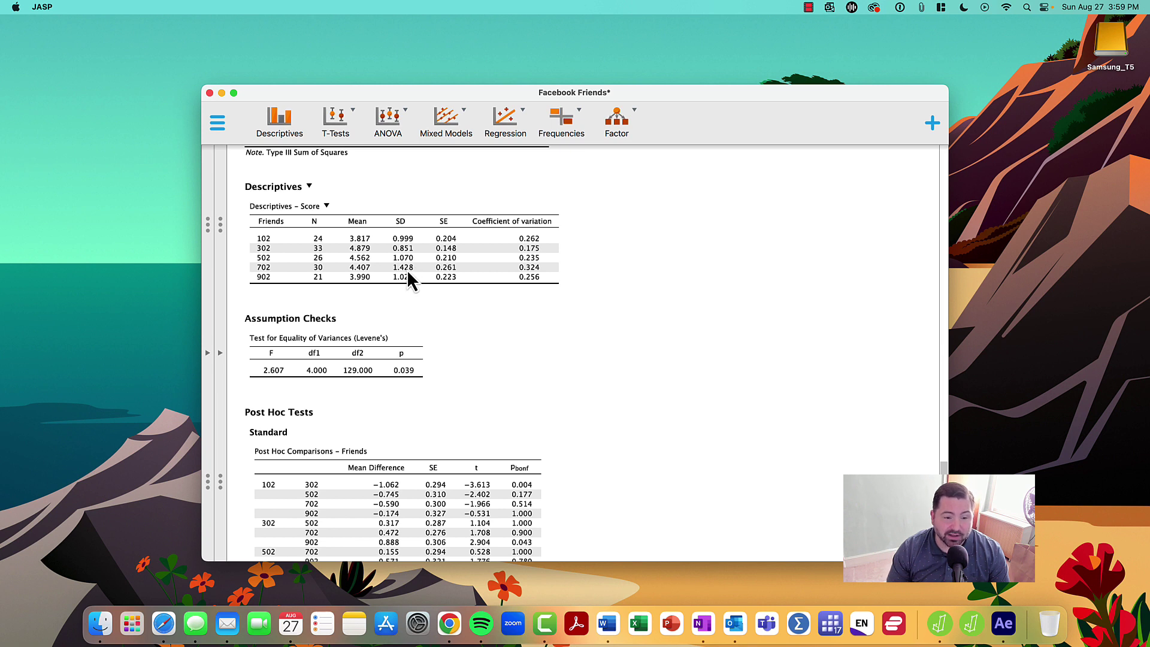
{"action": "scroll", "coordinate": [407, 270], "scroll_direction": "up", "scroll_amount": 5}
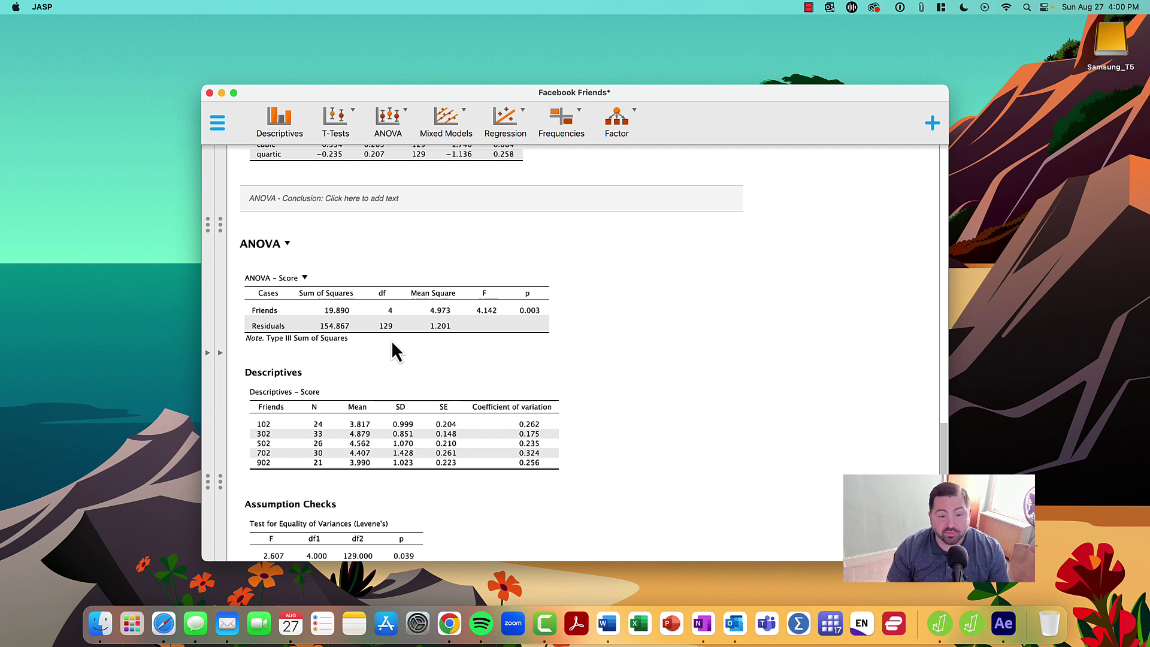
{"action": "scroll", "coordinate": [392, 351], "scroll_direction": "up", "scroll_amount": 2}
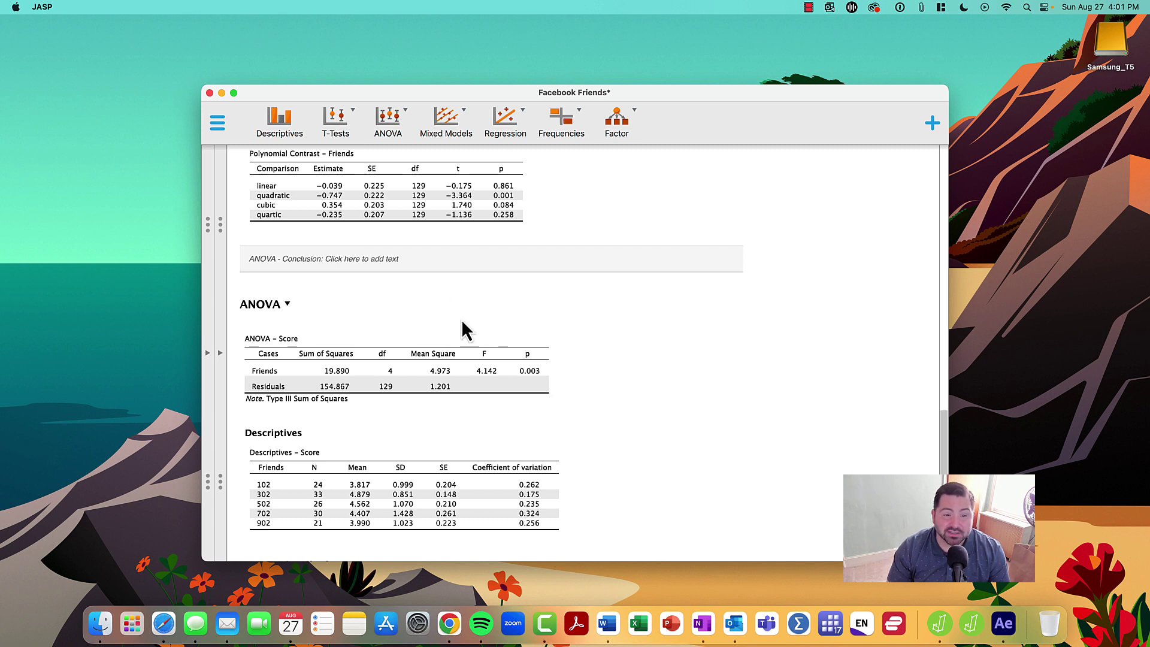
{"action": "scroll", "coordinate": [449, 365], "scroll_direction": "down", "scroll_amount": 2}
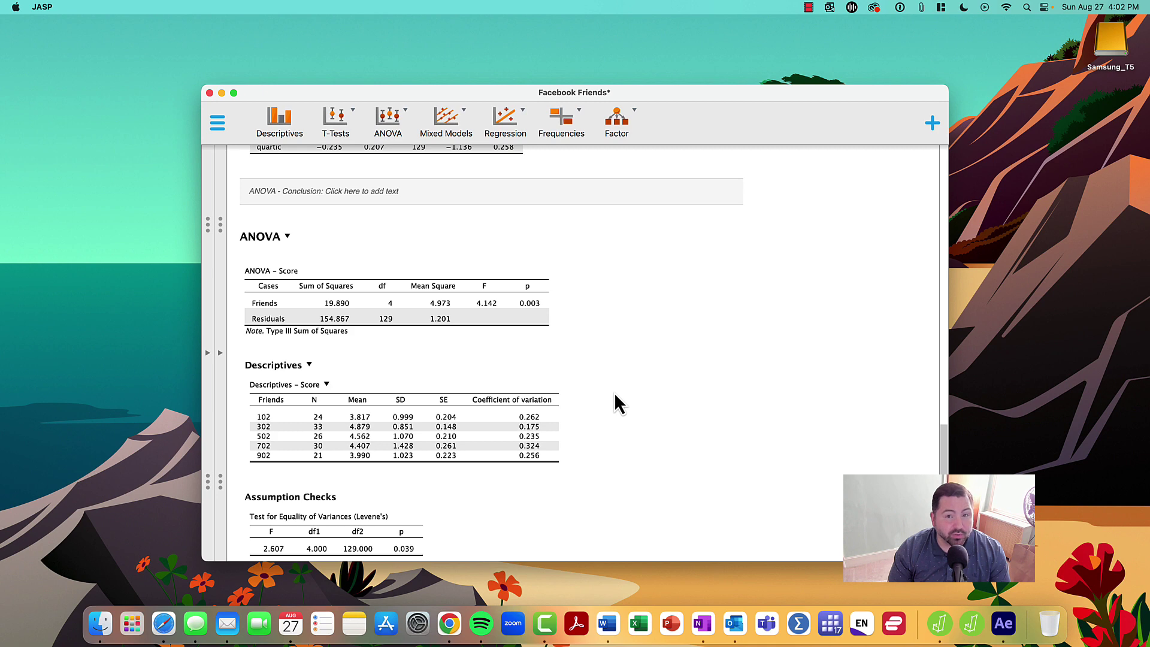
{"action": "scroll", "coordinate": [615, 394], "scroll_direction": "down", "scroll_amount": 5}
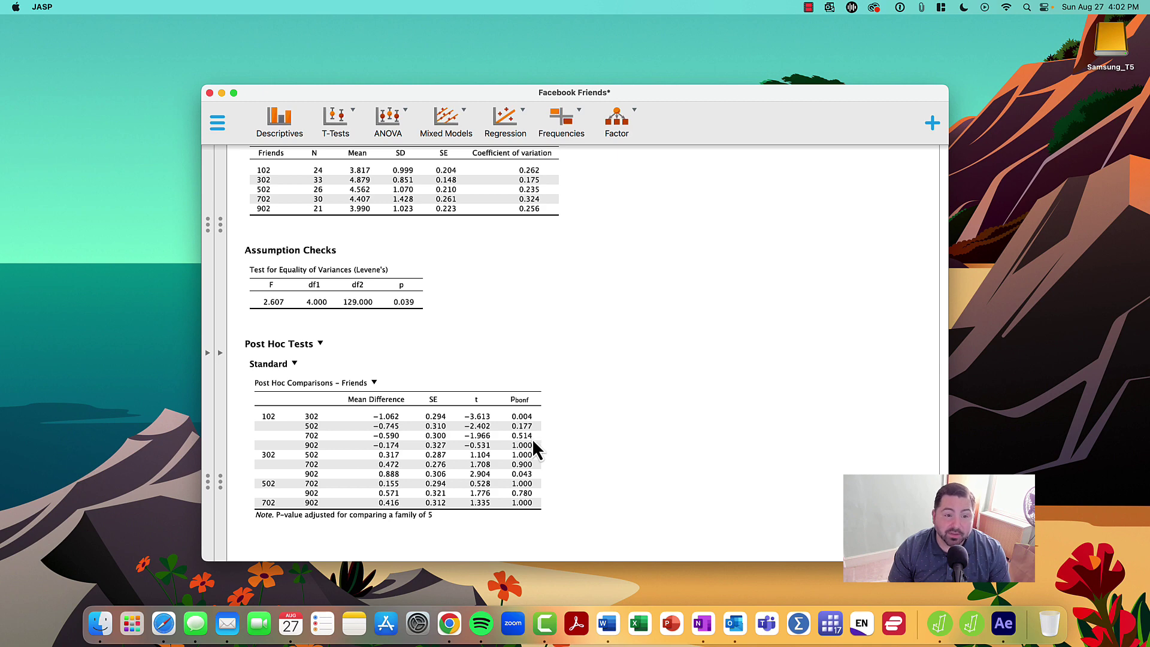
{"action": "scroll", "coordinate": [532, 439], "scroll_direction": "up", "scroll_amount": 2}
{"action": "scroll", "coordinate": [538, 423], "scroll_direction": "up", "scroll_amount": 5}
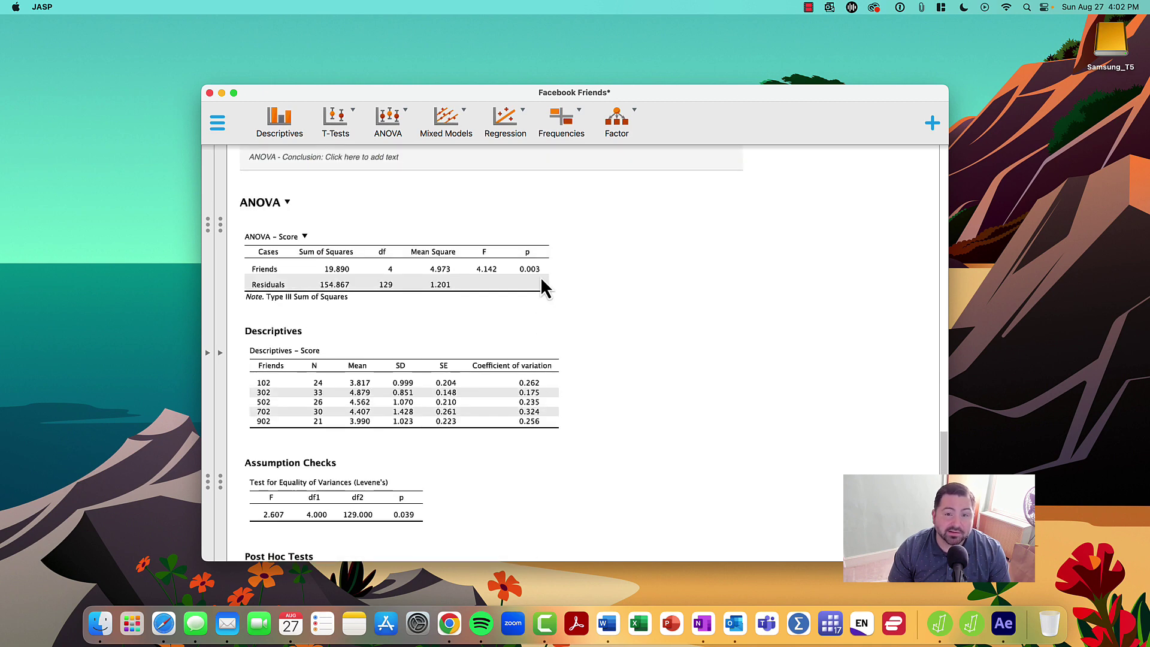
{"action": "scroll", "coordinate": [538, 283], "scroll_direction": "down", "scroll_amount": 7}
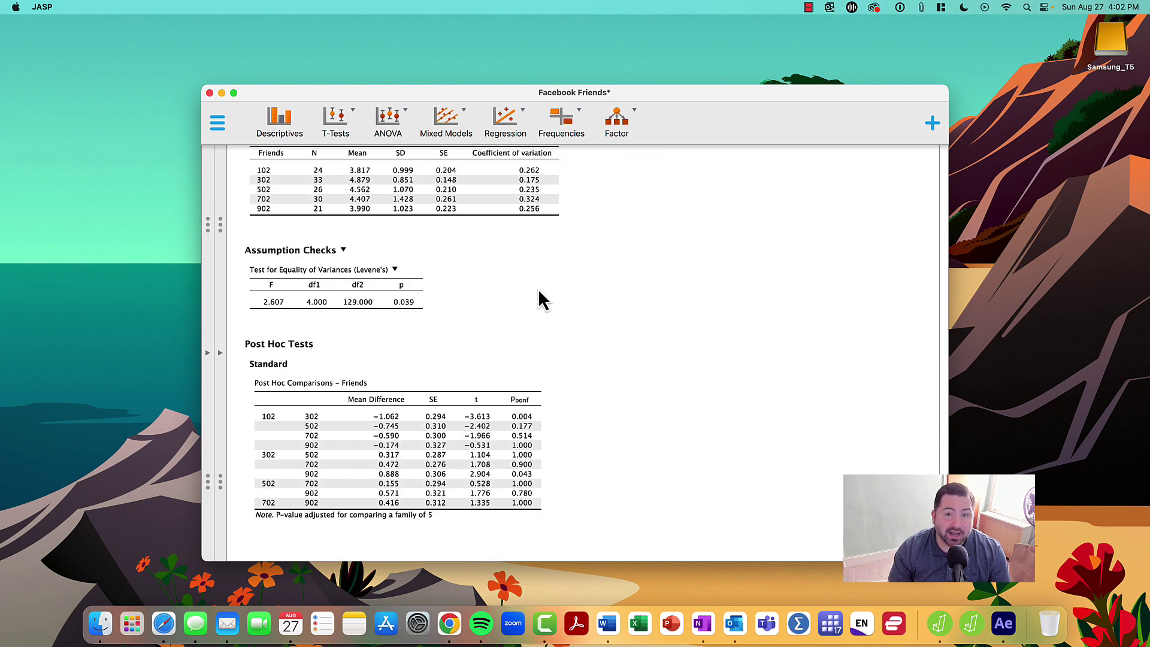